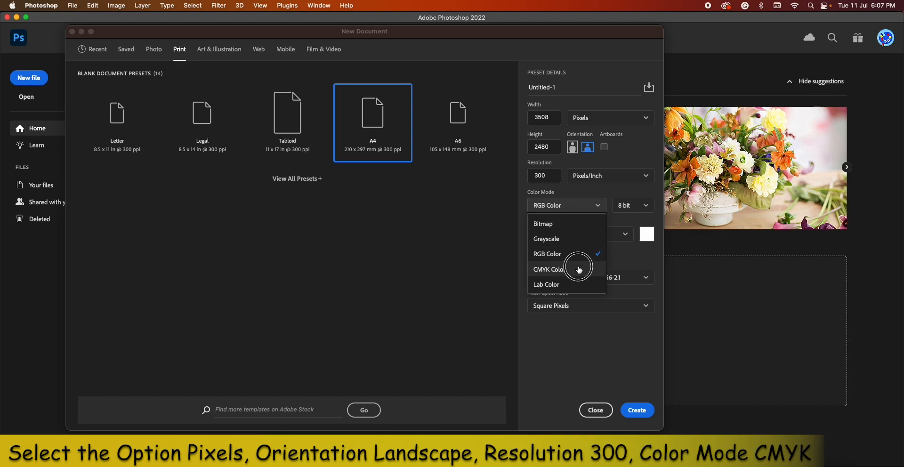
Step: Create the landscape A4 document at 3508 x 2480 pixels, 300 ppi, in CMYK Color, and activate the Pattern Stamp Tool
click(641, 410)
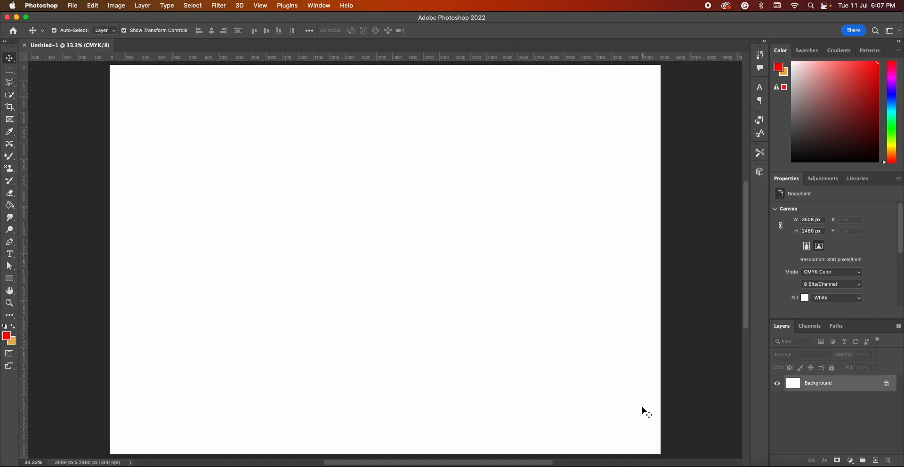
click(10, 170)
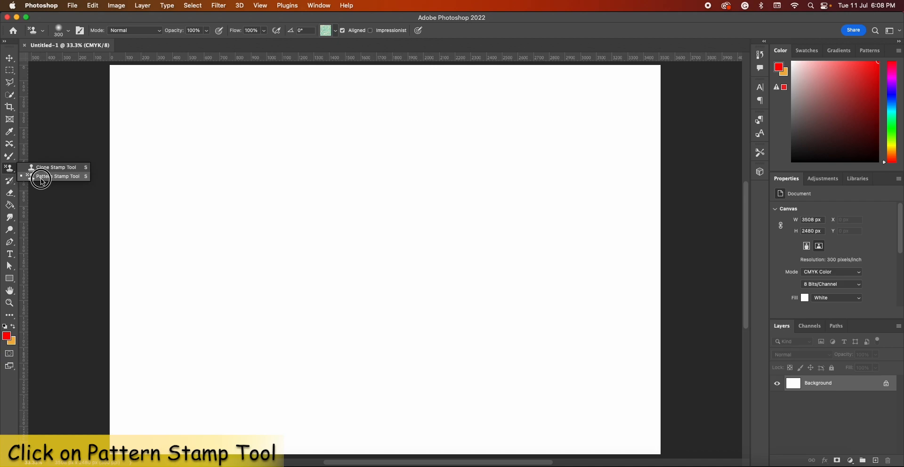
click(42, 180)
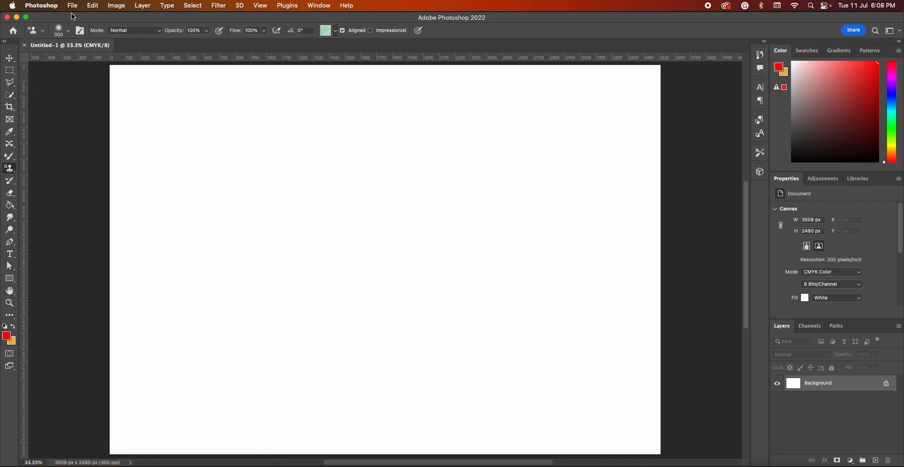
Step: Examine the Pattern Stamp Tool's brush settings, blend modes and available pattern groups
click(68, 31)
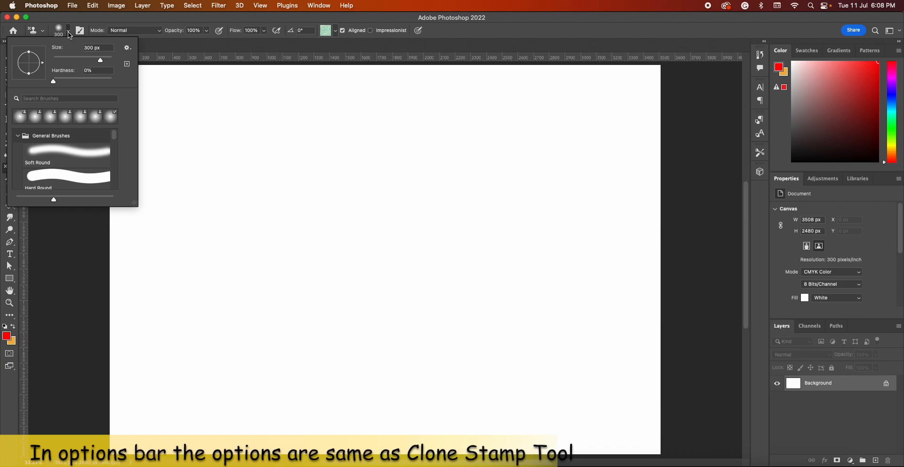
click(69, 33)
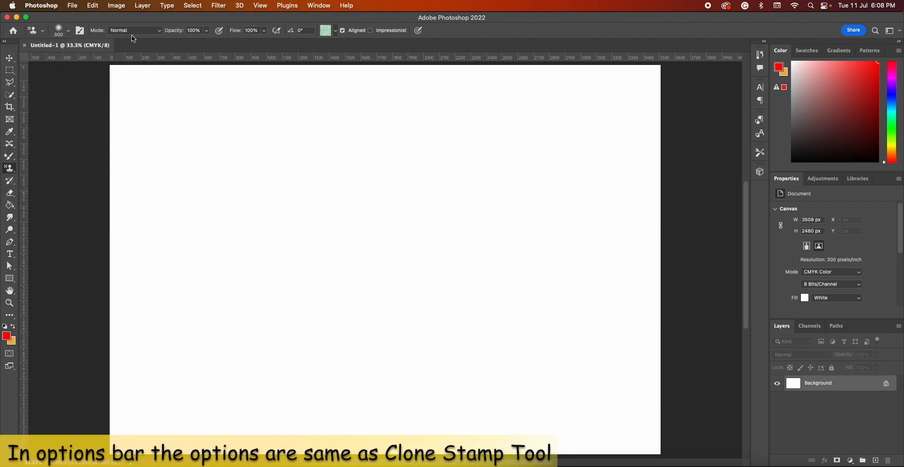
click(149, 32)
click(149, 33)
click(336, 31)
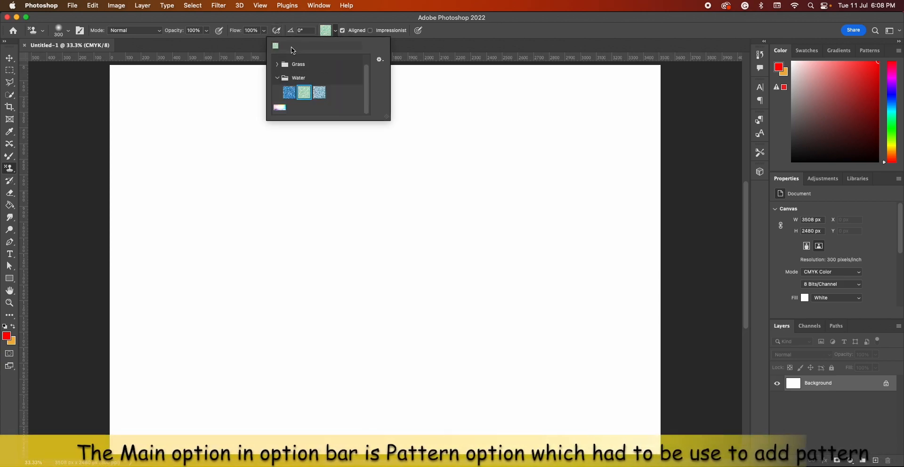
click(278, 78)
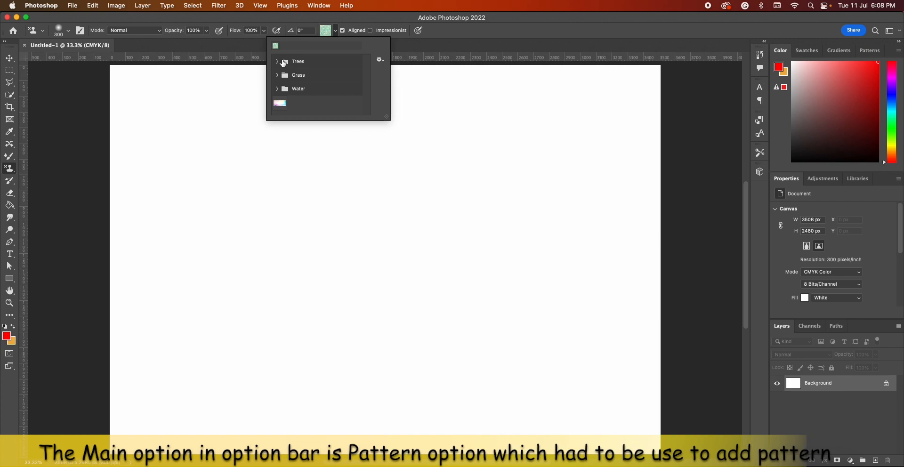
click(278, 61)
click(278, 61)
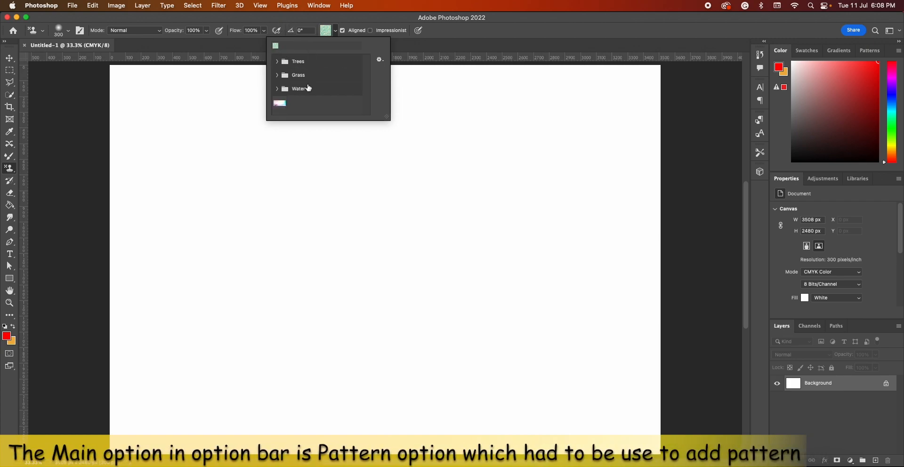
click(281, 18)
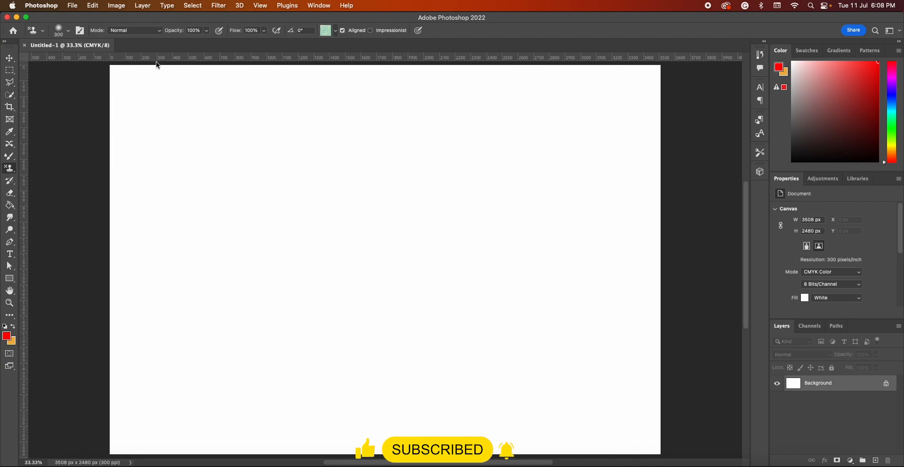
Step: Enlarge the brush to 500 px and paint the green Water pattern over the left half of the canvas
key(bracketright)
key(bracketright)
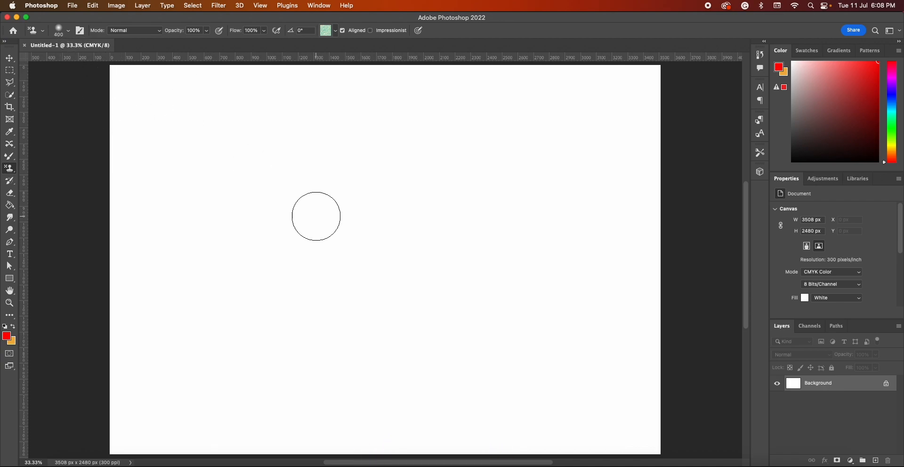
click(335, 31)
click(277, 89)
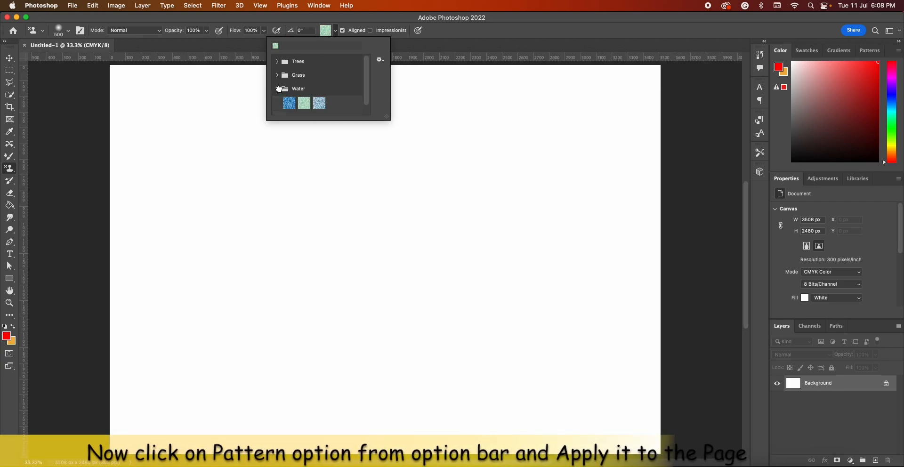
click(303, 104)
click(391, 18)
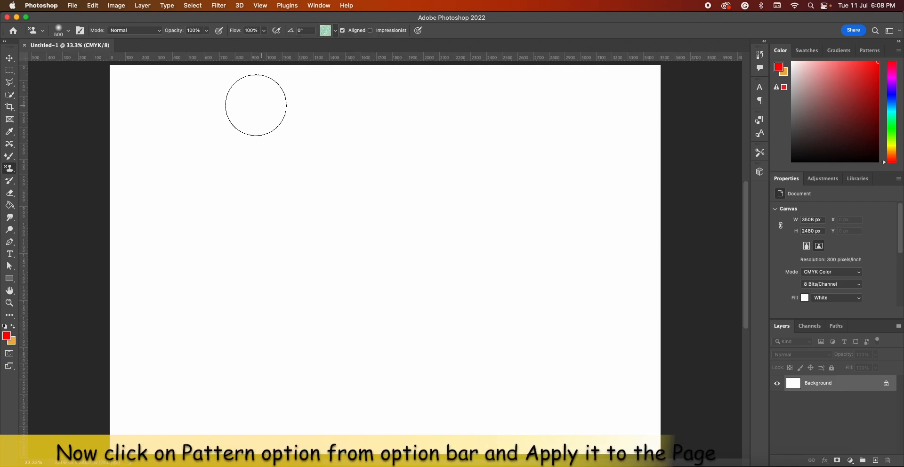
mouse_move(129, 89)
mouse_down()
mouse_move(370, 89)
mouse_move(371, 449)
mouse_move(120, 435)
mouse_move(133, 81)
mouse_move(150, 429)
mouse_move(174, 134)
mouse_move(175, 291)
mouse_move(226, 281)
mouse_move(232, 174)
mouse_move(221, 400)
mouse_move(219, 86)
mouse_move(249, 330)
mouse_move(275, 340)
mouse_move(289, 148)
mouse_move(301, 126)
mouse_move(316, 126)
mouse_move(328, 363)
mouse_move(319, 402)
mouse_move(274, 393)
mouse_up()
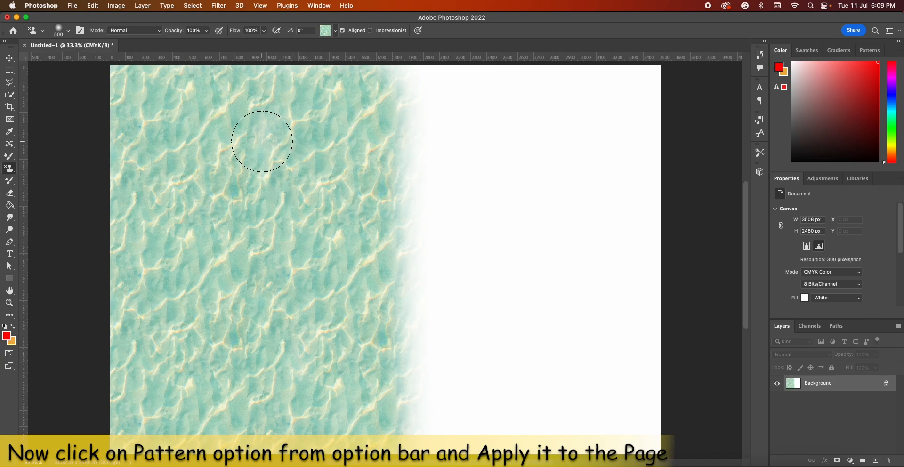
Step: Open the floral image background-g6121300f8_1280.jpg from the Images folder
click(13, 59)
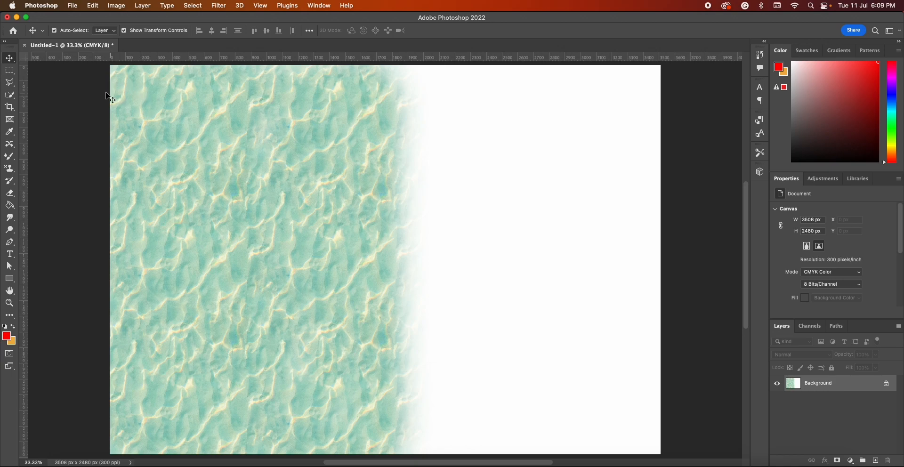
click(72, 6)
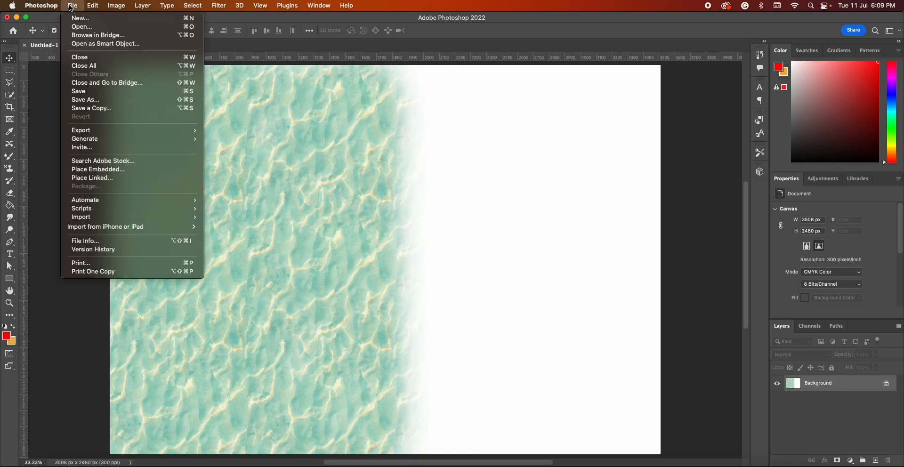
click(83, 27)
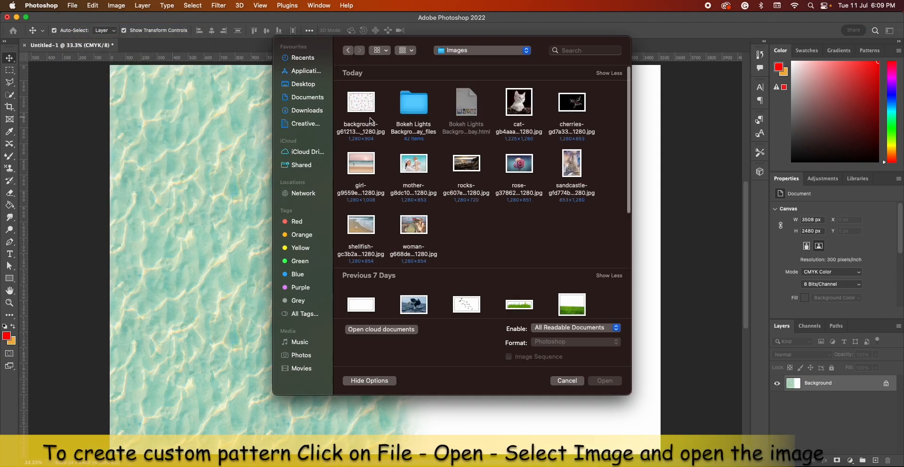
click(361, 113)
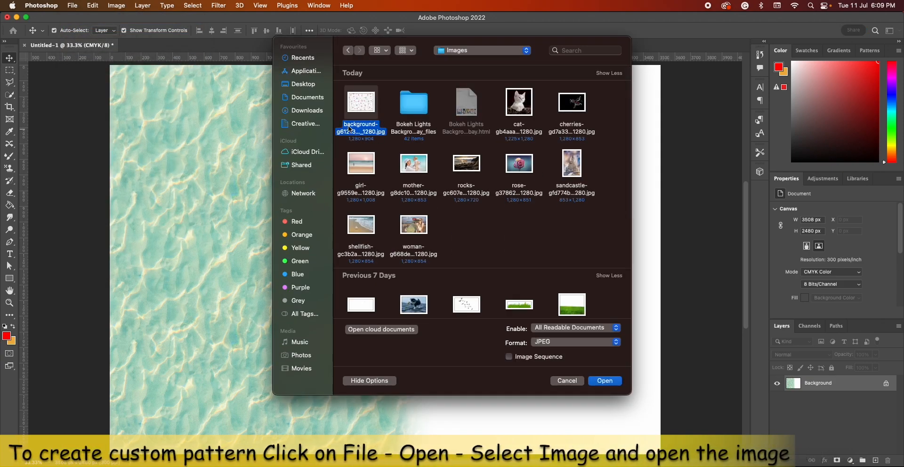
click(616, 382)
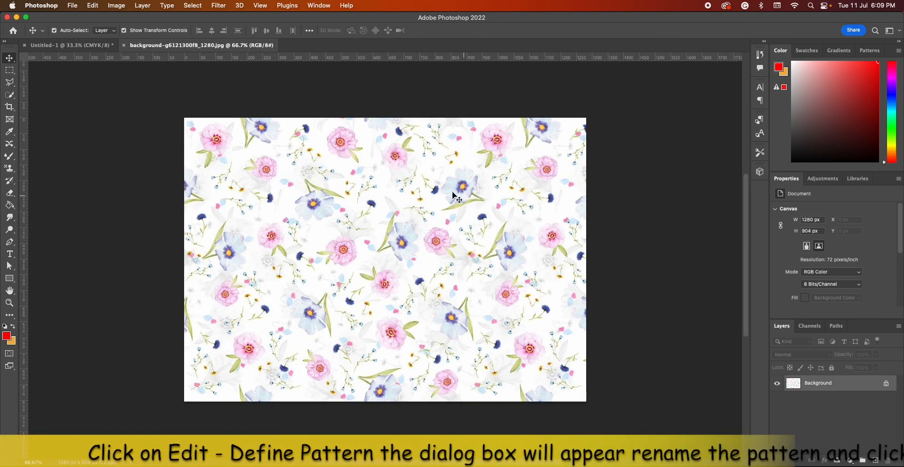
Step: Define the floral image as a custom pattern named "Pattern 1 flower"
click(93, 6)
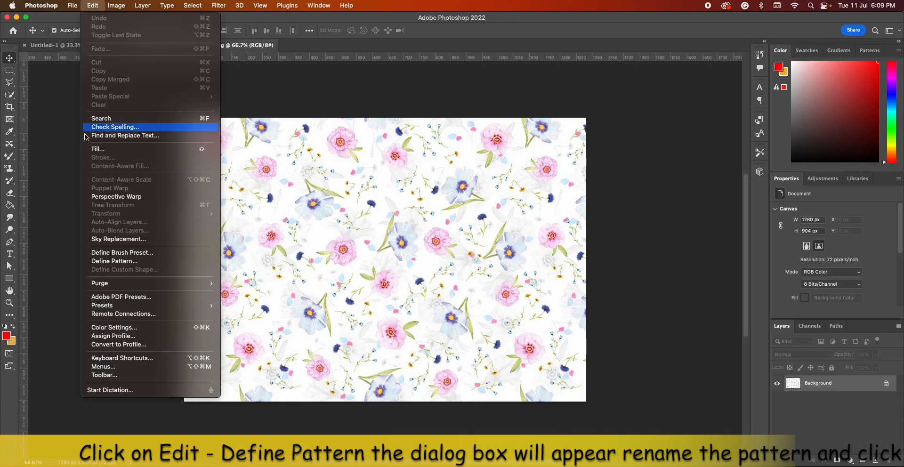
click(125, 262)
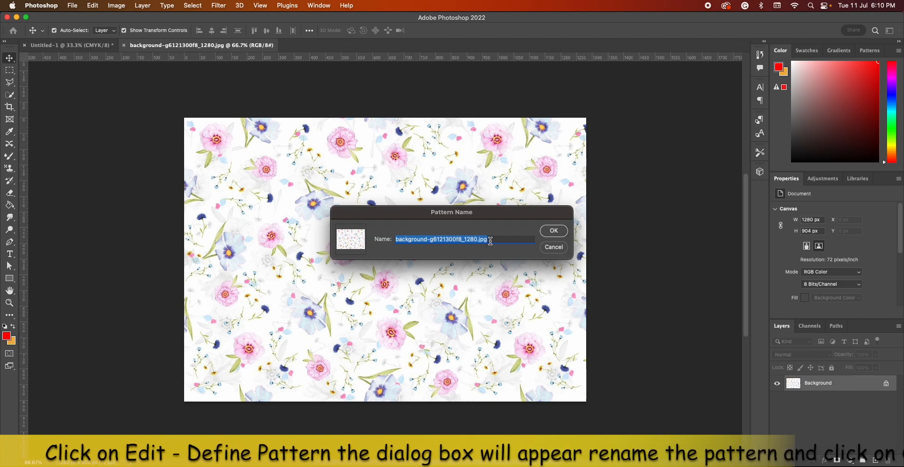
key(BackSpace)
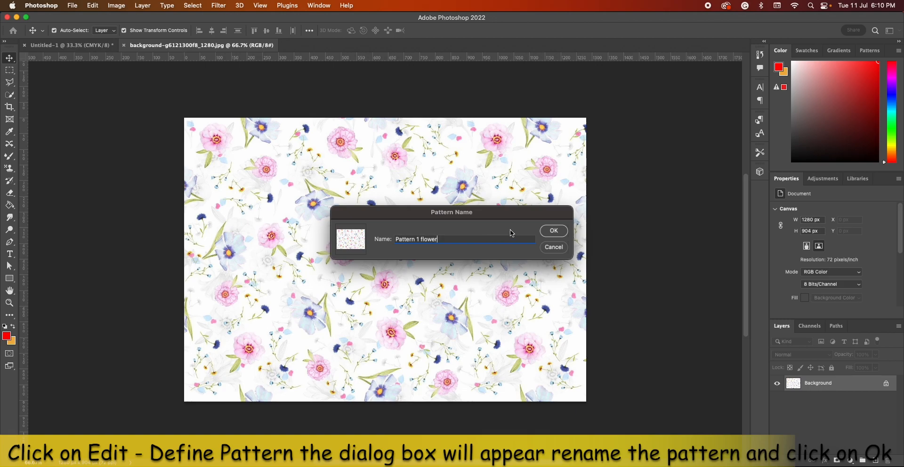
click(553, 230)
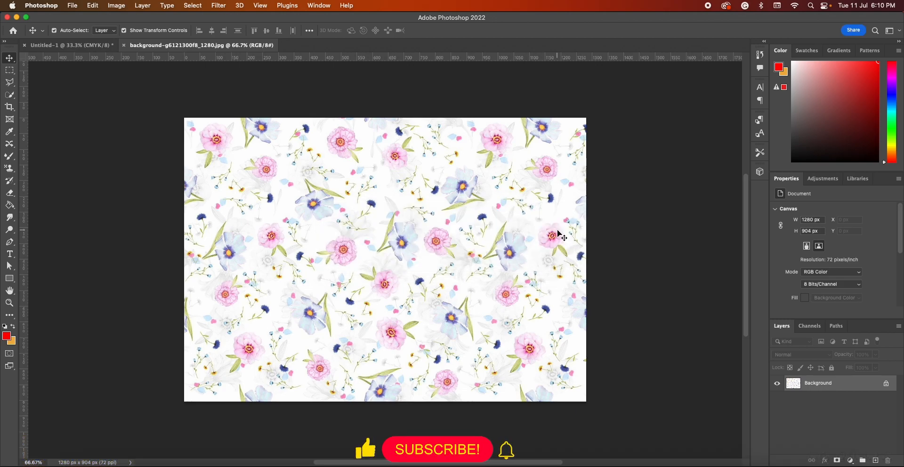
Step: Return to the Untitled-1 document and choose "Pattern 1 flower" as the pattern for the Pattern Stamp Tool
click(69, 45)
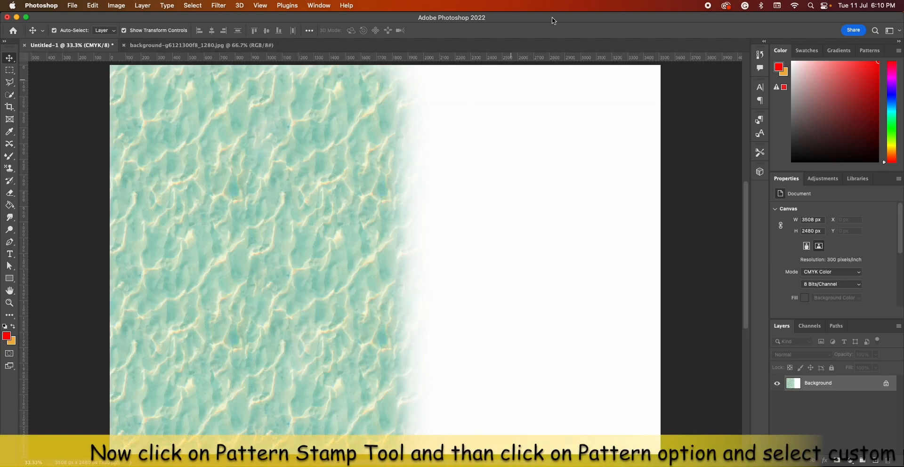
drag(9, 168, 37, 177)
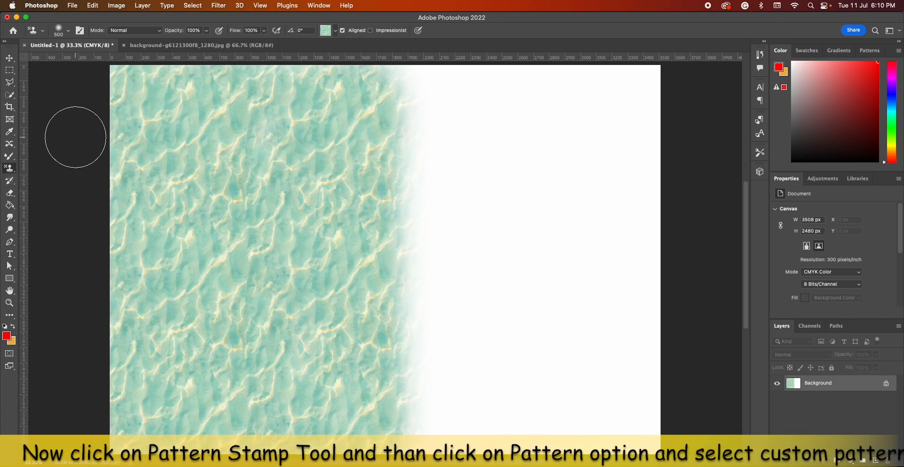
click(336, 30)
scroll(367, 89, down, 1)
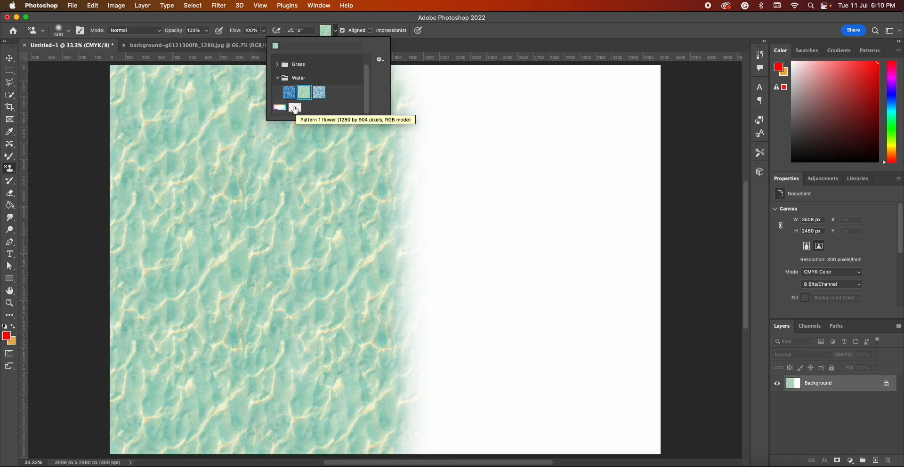
click(295, 108)
click(446, 45)
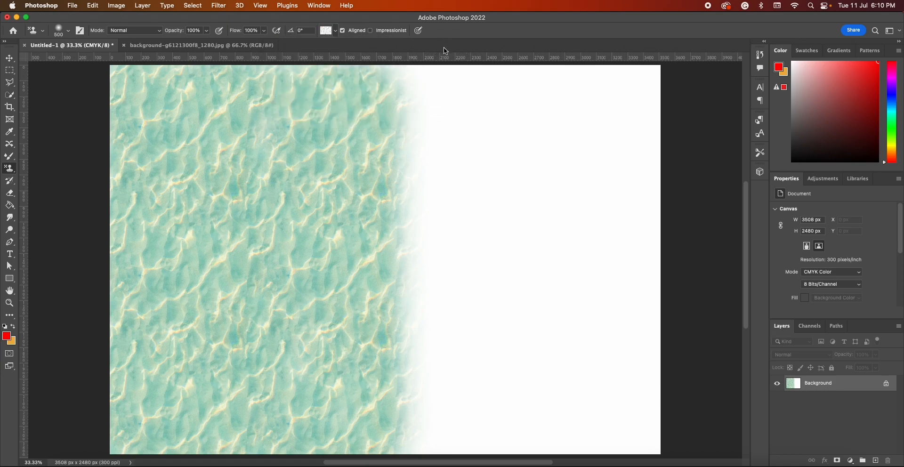
Step: Set the stamp opacity to 43% and paint the flower pattern over the upper right part of the canvas
click(206, 31)
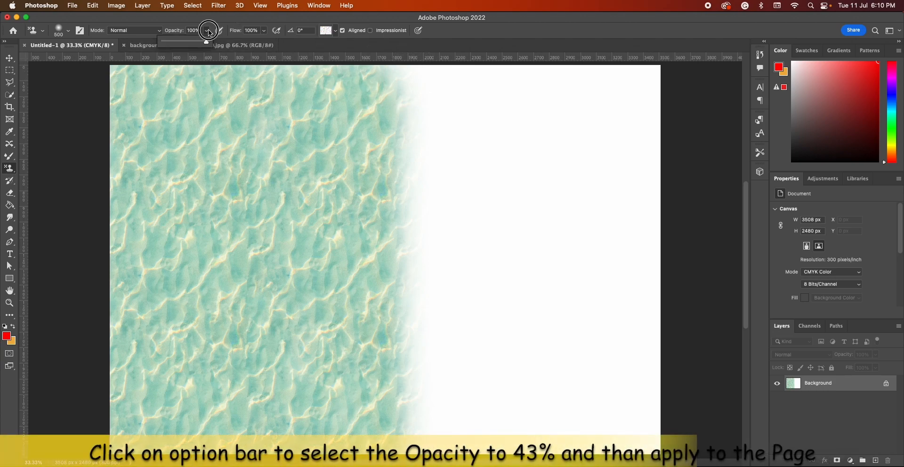
drag(208, 41, 183, 43)
mouse_move(413, 87)
mouse_down()
mouse_move(641, 93)
mouse_move(650, 97)
mouse_move(653, 141)
mouse_move(633, 151)
mouse_move(419, 151)
mouse_move(411, 189)
mouse_move(659, 189)
mouse_up()
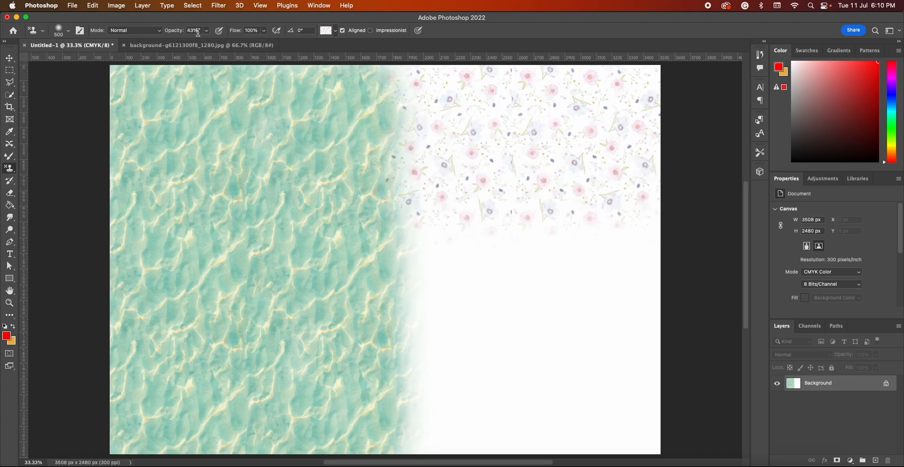
Step: Set opacity to 100% and mode to Overlay, then paint the flower pattern over the upper half of the water area
drag(205, 42, 233, 42)
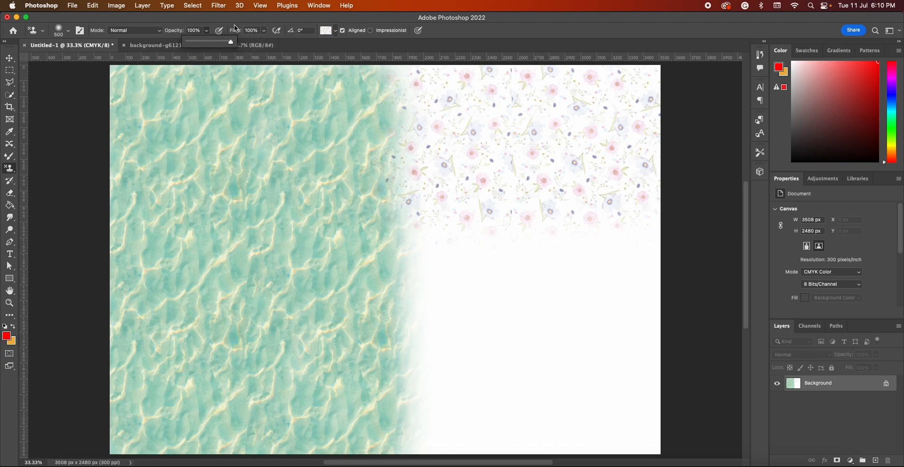
click(156, 30)
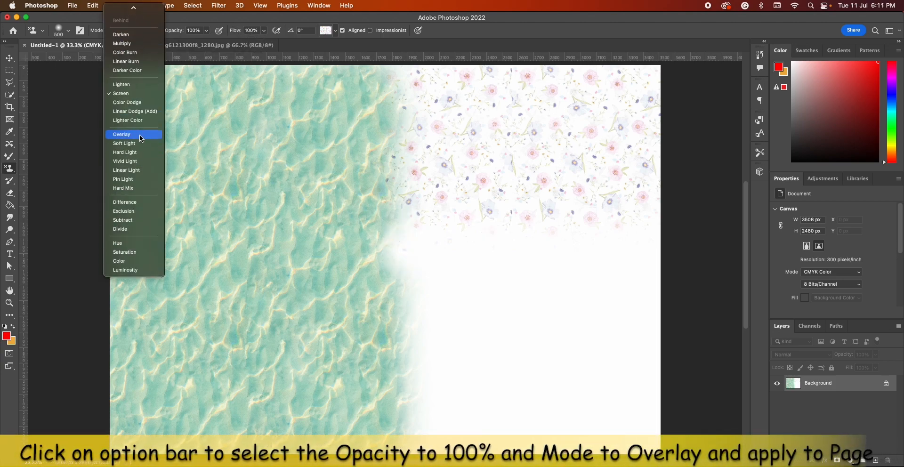
click(139, 131)
mouse_move(423, 188)
mouse_down()
mouse_move(349, 171)
mouse_move(178, 159)
mouse_move(278, 157)
mouse_move(137, 121)
mouse_move(149, 91)
mouse_move(373, 89)
mouse_move(381, 152)
mouse_move(303, 142)
mouse_move(323, 133)
mouse_move(157, 141)
mouse_move(121, 111)
mouse_move(121, 81)
mouse_move(118, 202)
mouse_move(364, 206)
mouse_move(105, 215)
mouse_move(357, 232)
mouse_up()
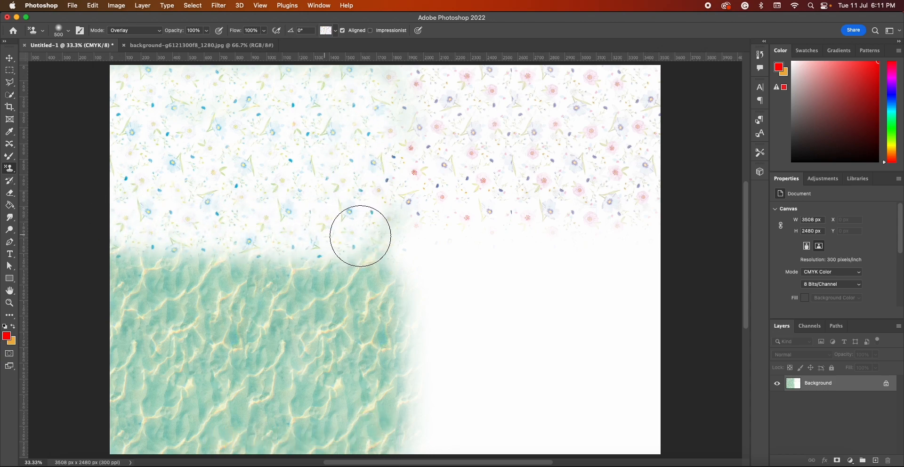
Step: Set the blend mode to Dissolve and paint a band of flowers across the middle right of the canvas
click(139, 30)
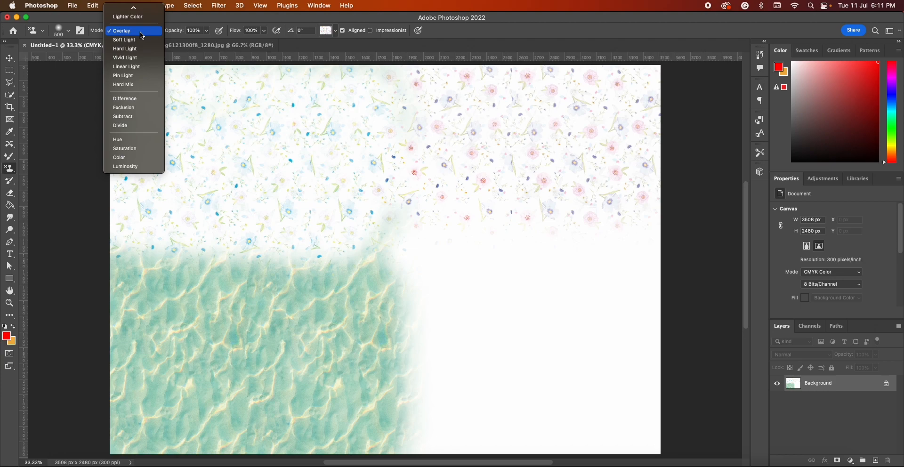
scroll(140, 32, up, 3)
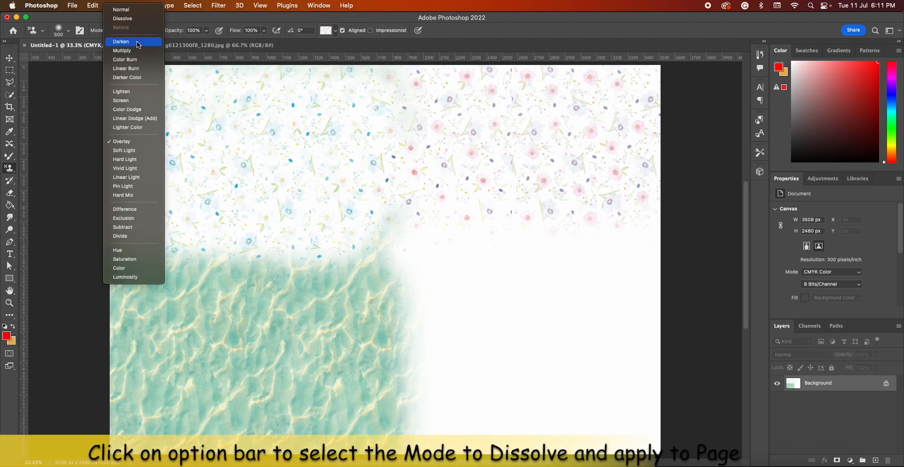
click(134, 19)
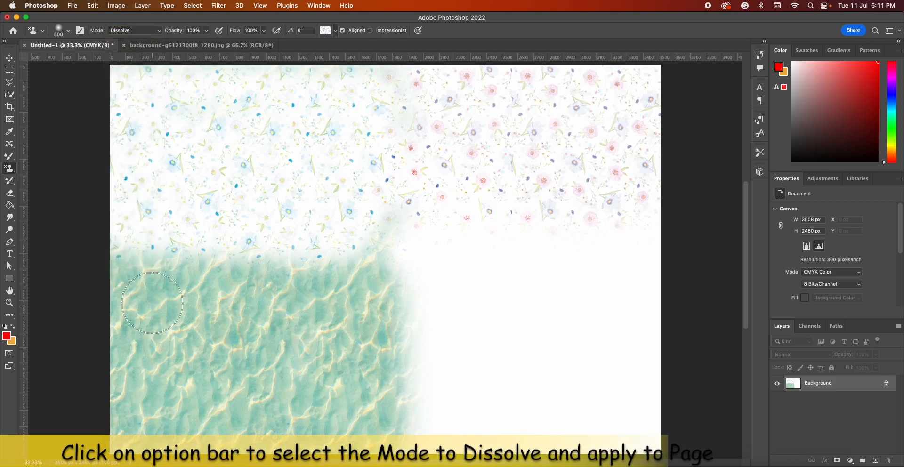
mouse_move(406, 253)
mouse_down()
mouse_move(633, 255)
mouse_move(641, 276)
mouse_move(539, 304)
mouse_move(411, 300)
mouse_move(674, 292)
mouse_move(667, 309)
mouse_move(641, 317)
mouse_move(412, 312)
mouse_up()
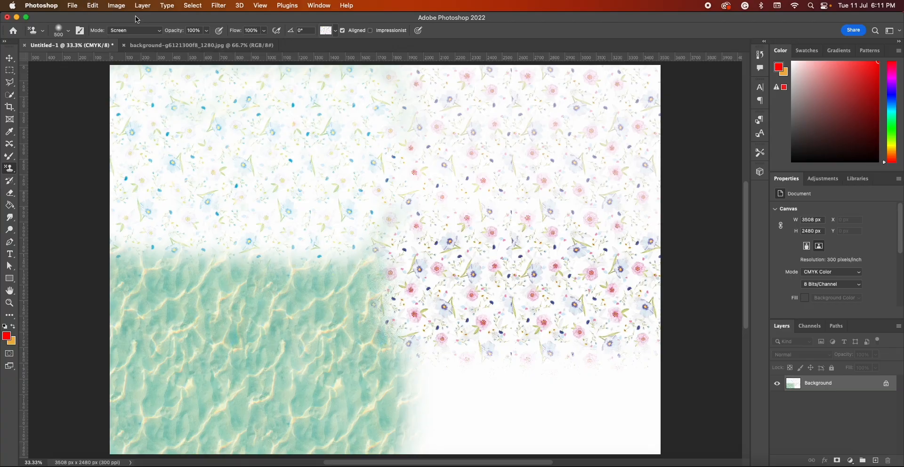
Step: Set the blend mode to Normal and paint the flower pattern over the lower right part of the canvas
click(136, 31)
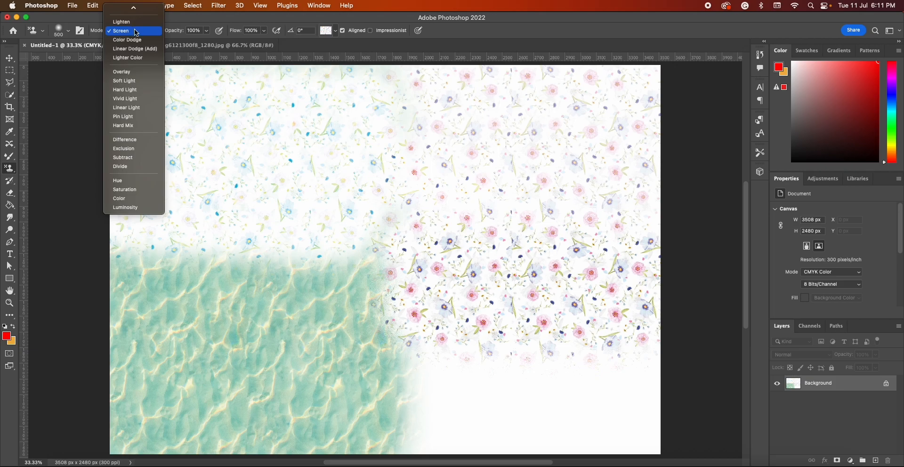
click(136, 9)
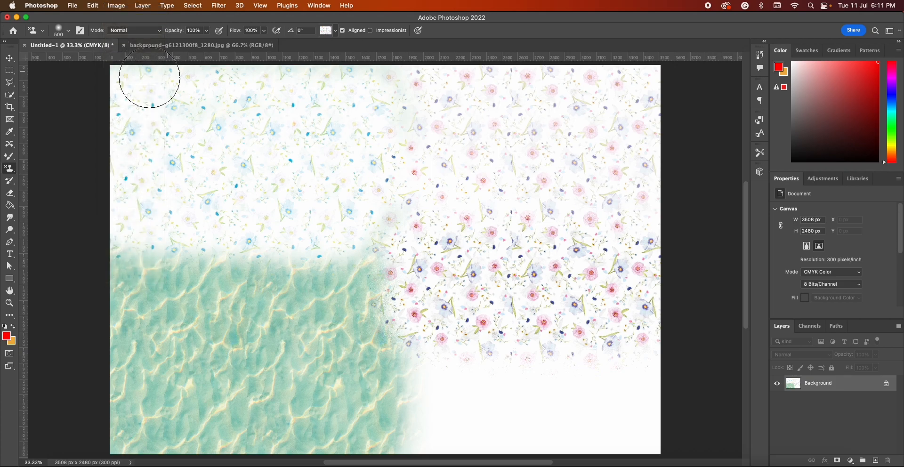
mouse_move(413, 424)
mouse_down()
mouse_move(668, 420)
mouse_move(445, 414)
mouse_move(577, 396)
mouse_move(402, 376)
mouse_move(641, 378)
mouse_move(380, 401)
mouse_move(427, 424)
mouse_move(396, 432)
mouse_move(578, 428)
mouse_move(612, 417)
mouse_move(634, 396)
mouse_move(633, 360)
mouse_up()
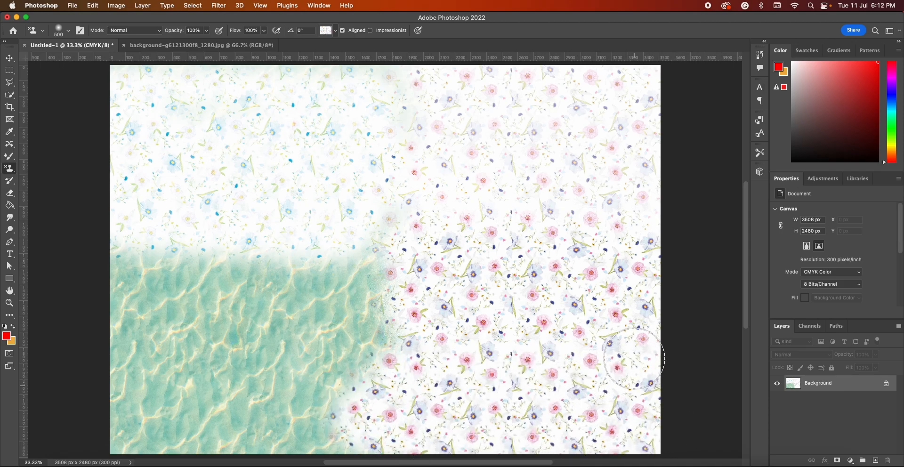